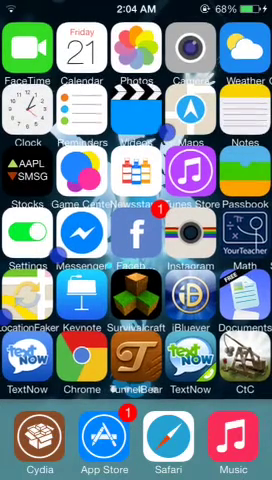
# Launch LocationFaker and search for an address.
pyautogui.click(26, 295)
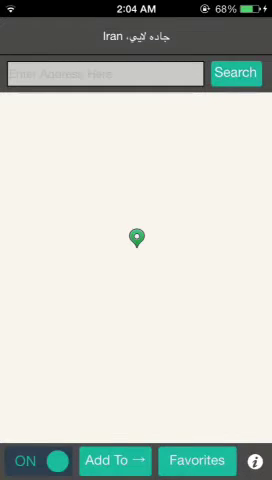
pyautogui.click(105, 72)
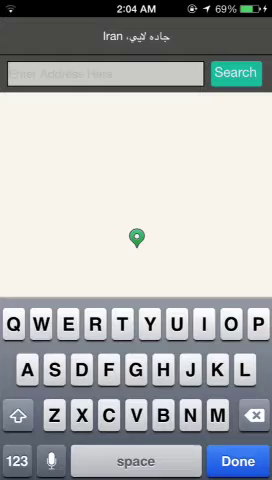
pyautogui.write('n')
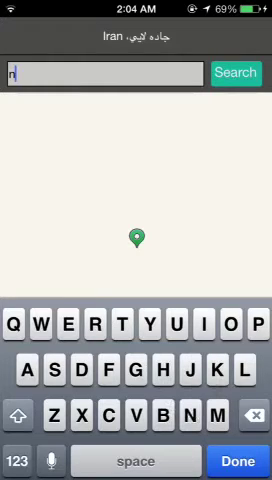
pyautogui.write('ee')
pyautogui.click(235, 72)
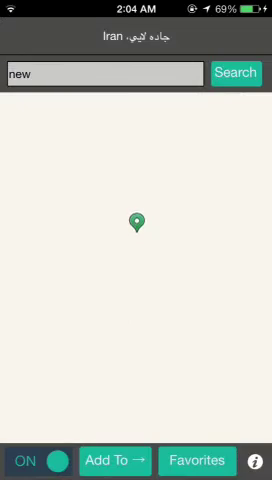
# Browse the saved favorites list and dismiss the save-favorite naming prompt.
pyautogui.click(197, 460)
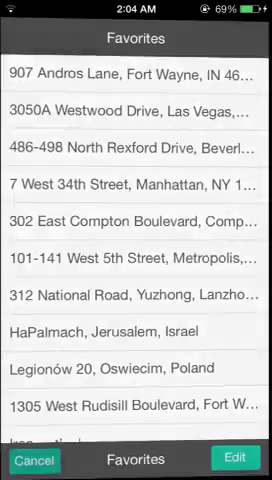
pyautogui.click(33, 461)
pyautogui.click(115, 460)
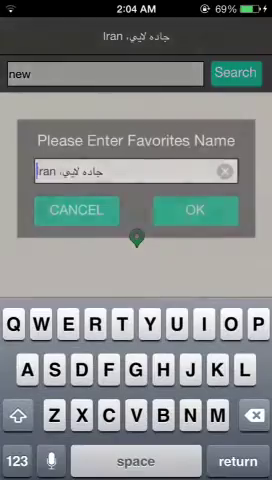
pyautogui.click(195, 209)
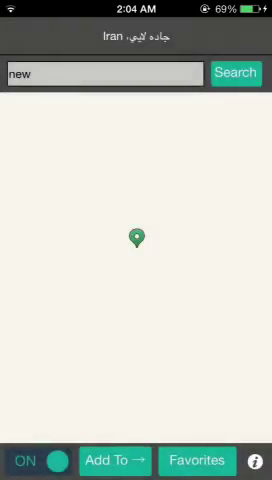
# Pick the 7 West 34th Street, Manhattan favorite, keep spoofing on, and return home.
pyautogui.click(197, 460)
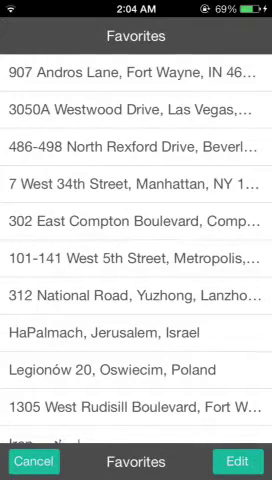
pyautogui.click(136, 184)
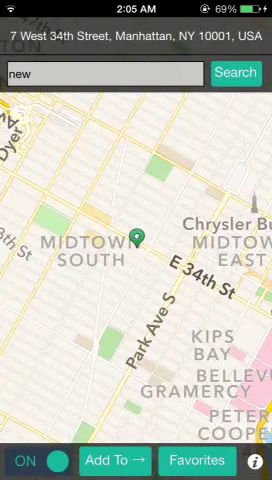
pyautogui.click(114, 460)
pyautogui.click(195, 209)
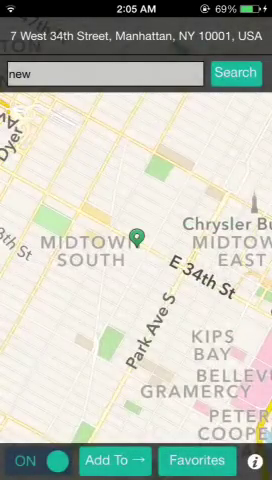
pyautogui.press('super')
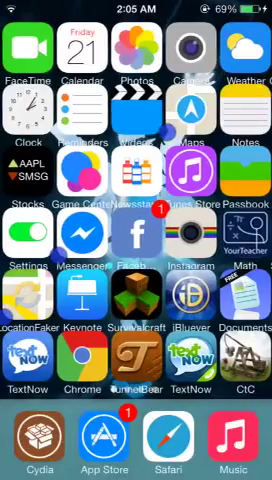
# Send a 'Hajj' message in the Messenger chat with the Manhattan location attached.
pyautogui.click(82, 237)
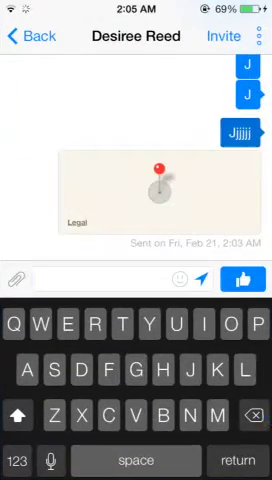
pyautogui.write('Jjj')
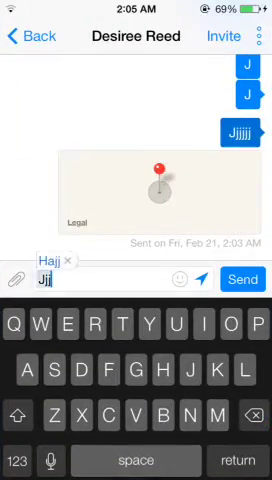
pyautogui.click(136, 150)
pyautogui.click(243, 461)
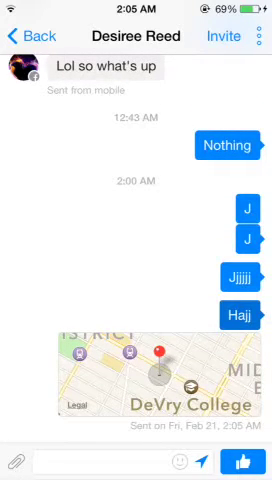
# Check the shared map pin's options, dismiss them, and restore the keyboard.
pyautogui.click(159, 372)
pyautogui.click(136, 458)
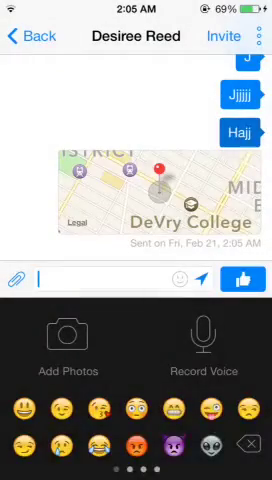
pyautogui.click(105, 279)
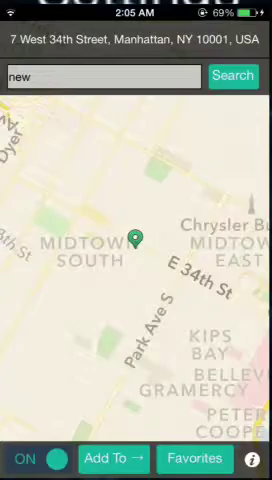
pyautogui.click(194, 458)
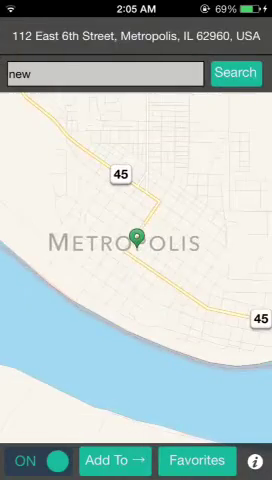
pyautogui.press('super')
# Send a message with the Metropolis location, then leave the chat.
pyautogui.click(82, 236)
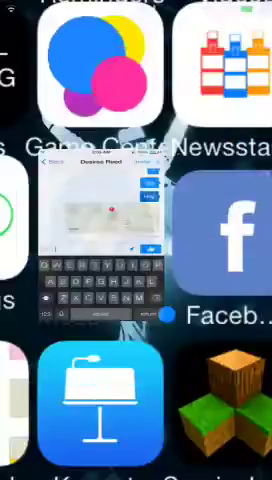
pyautogui.write('Jjr')
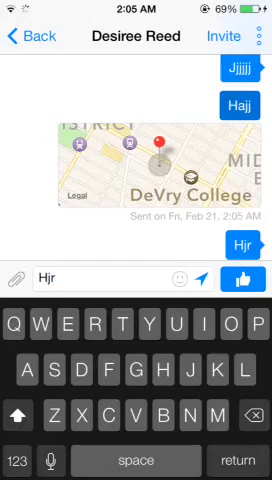
pyautogui.click(242, 279)
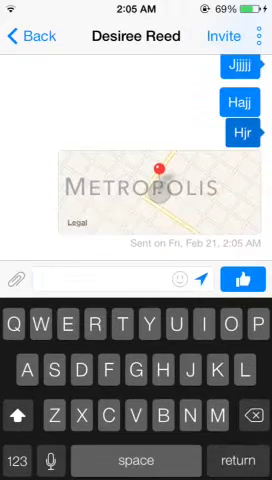
pyautogui.scroll(3, 136, 150)
pyautogui.scroll(-3, 136, 150)
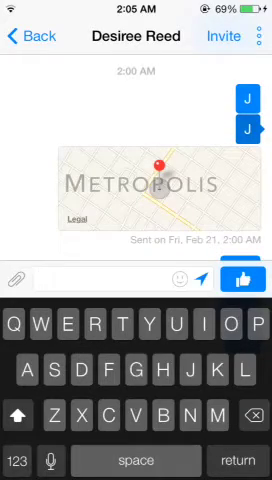
pyautogui.click(31, 36)
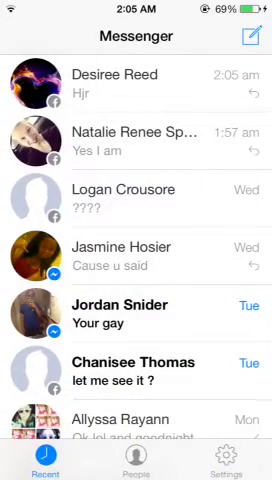
pyautogui.press('super')
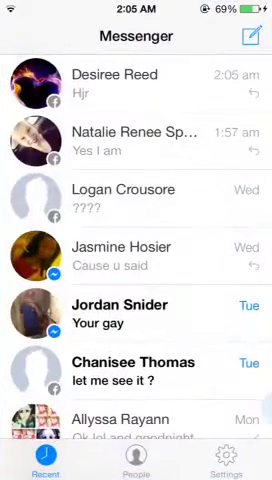
# Send a short message to another contact and close Messenger.
pyautogui.click(130, 303)
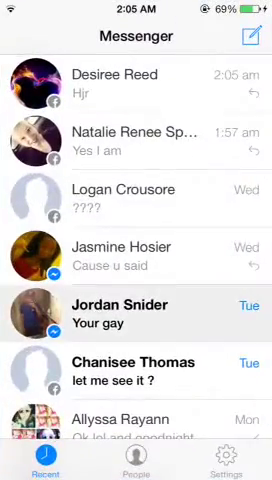
pyautogui.write('Fa')
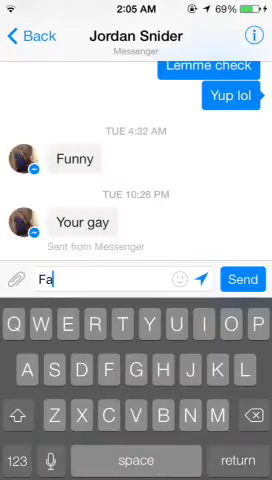
pyautogui.write('g')
pyautogui.click(243, 279)
pyautogui.click(30, 36)
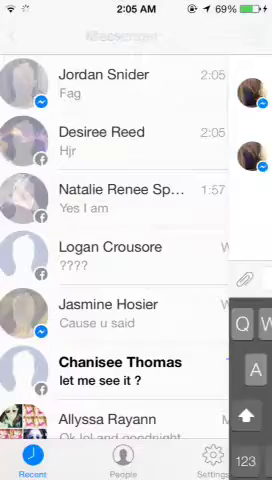
pyautogui.press('super')
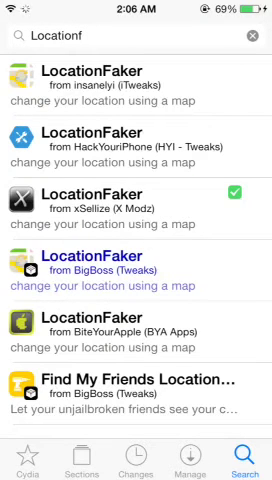
# Open the installed xSellize LocationFaker package from the 'Locationf' search results.
pyautogui.click(136, 208)
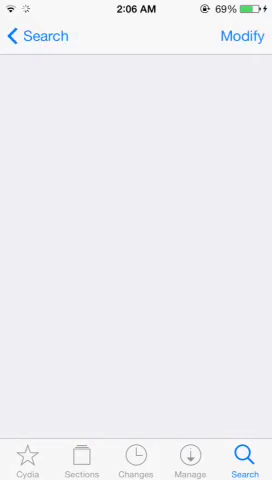
pyautogui.scroll(-2, 136, 250)
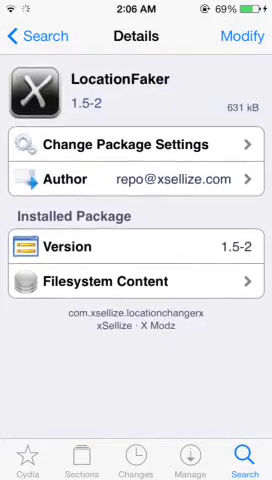
pyautogui.scroll(4, 136, 250)
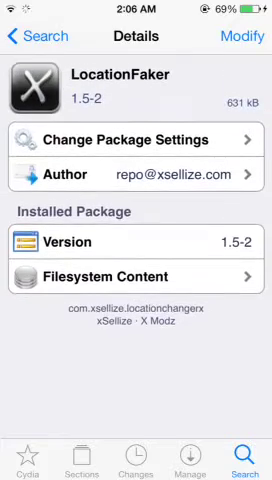
# Check LocationFaker 1.5-2's Modify options, cancel without changes, and return home.
pyautogui.click(242, 36)
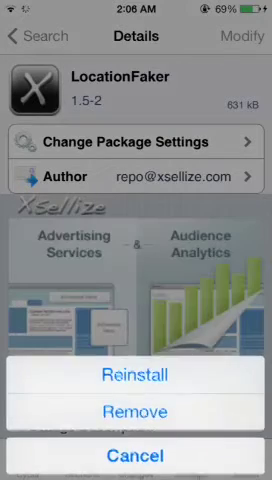
pyautogui.click(136, 454)
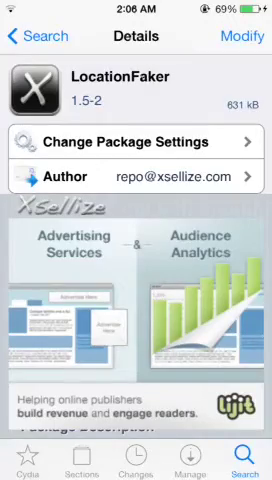
pyautogui.press('super')
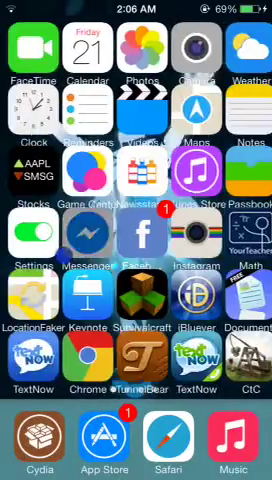
pyautogui.moveTo(200, 240); pyautogui.dragTo(170, 240)
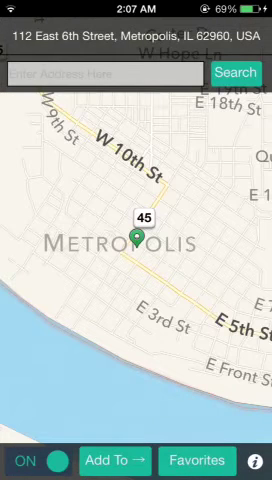
pyautogui.click(113, 460)
pyautogui.click(194, 210)
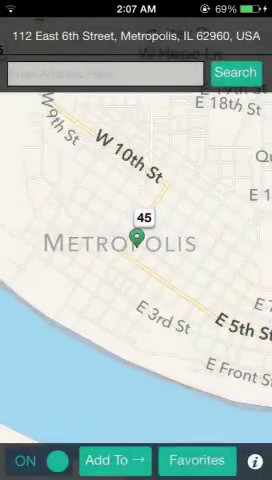
pyautogui.press('super')
pyautogui.scroll(-5, 136, 240)
pyautogui.scroll(5, 136, 240)
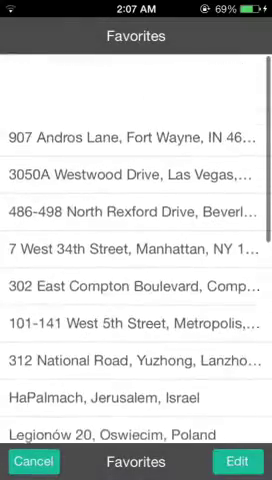
pyautogui.click(136, 222)
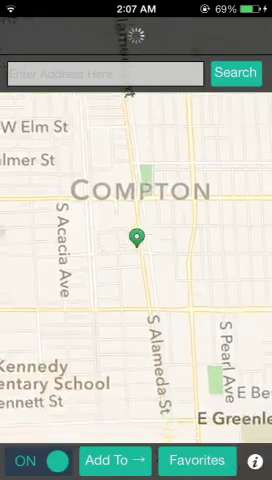
pyautogui.press('super')
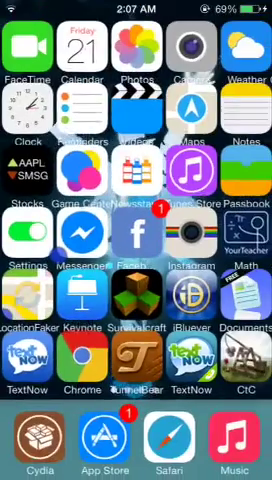